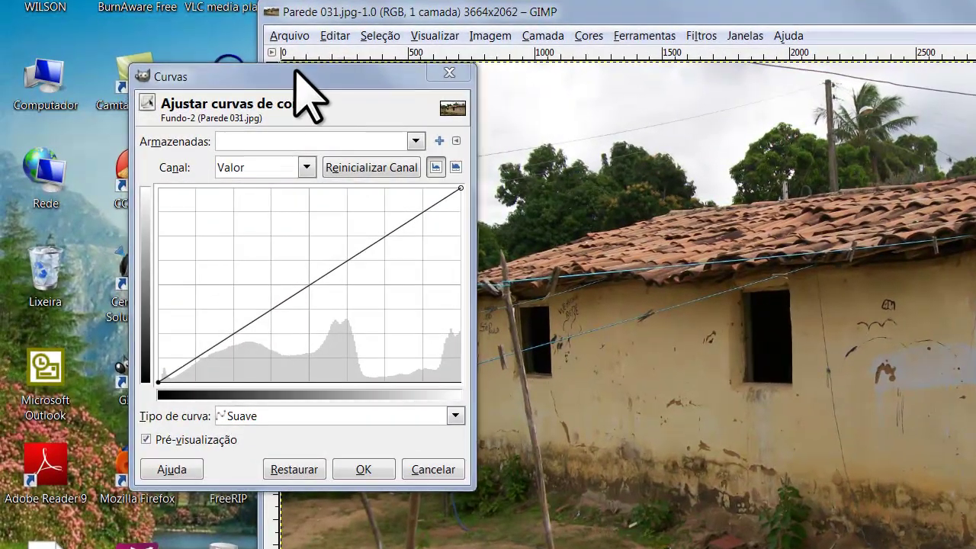
Step: Move the Curves dialog further right, away from the photo
left_click_drag(196, 86, 225, 80)
Step: Lift the Value curve with several smooth points to brighten the photo, then cancel it
left_click_drag(339, 67, 342, 69)
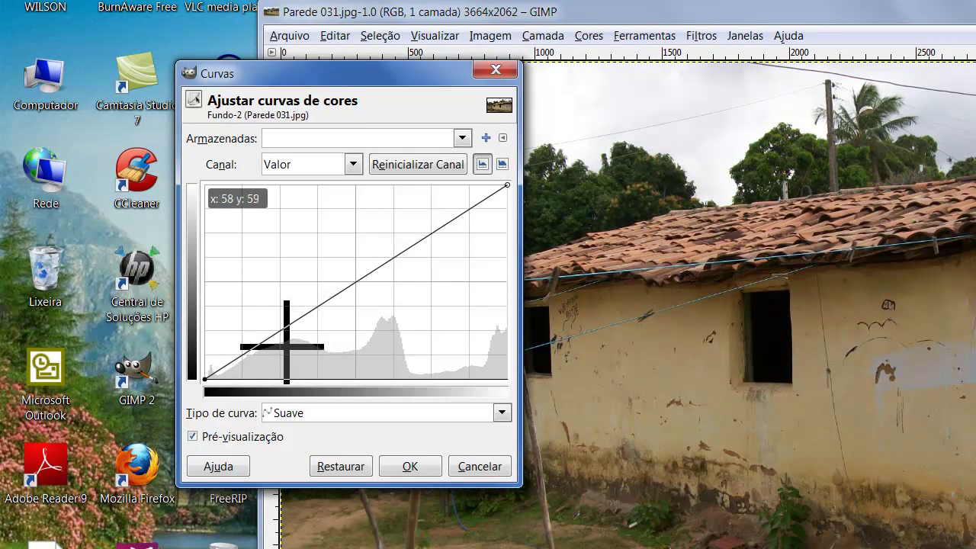
left_click_drag(276, 331, 274, 327)
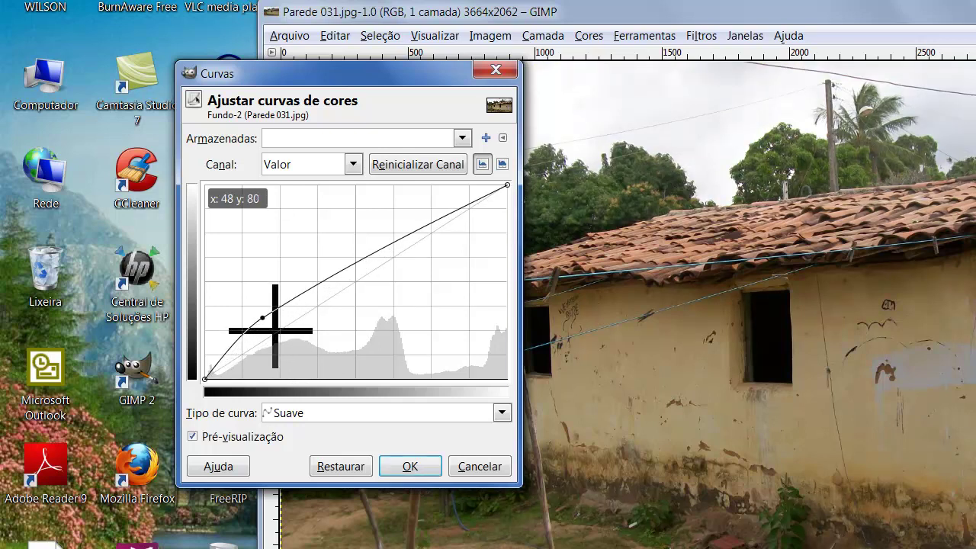
left_click_drag(347, 272, 348, 255)
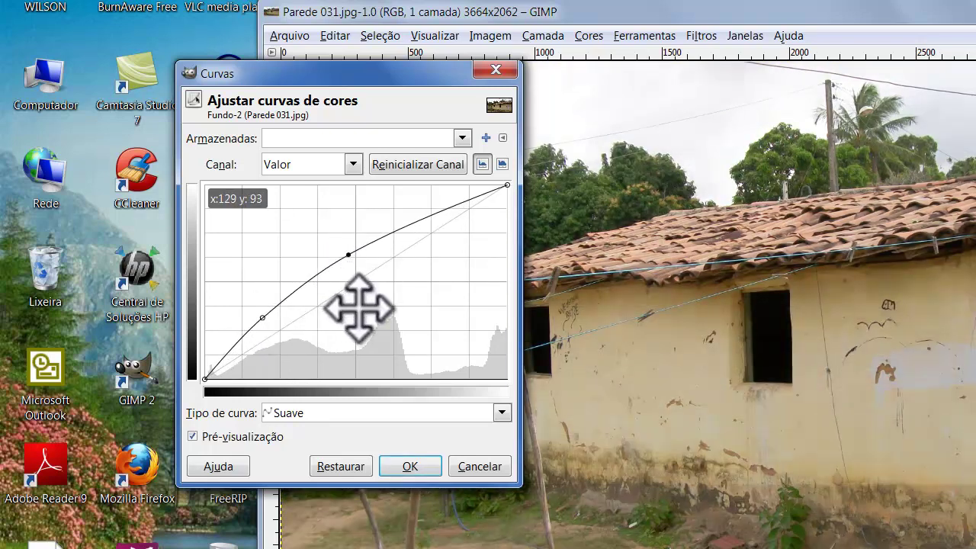
left_click(318, 293)
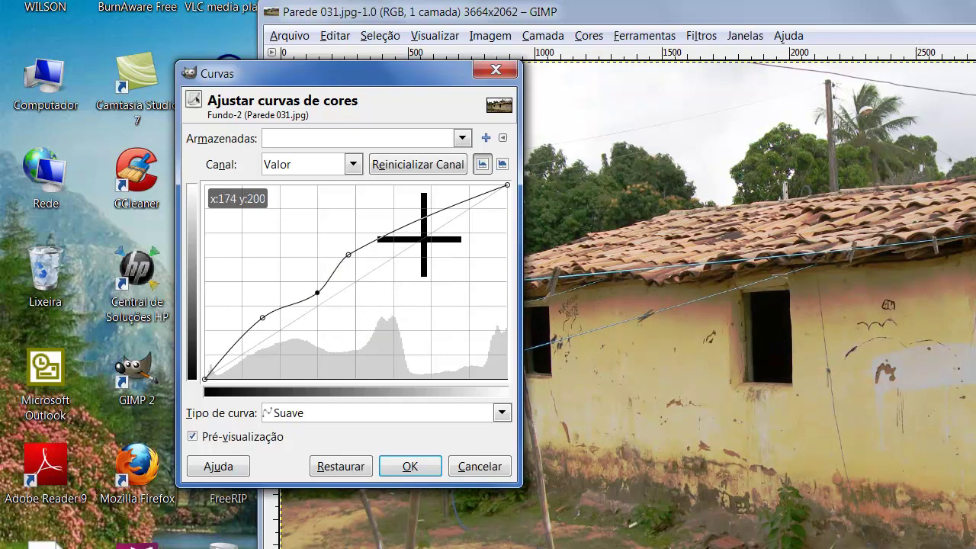
left_click_drag(411, 226, 413, 231)
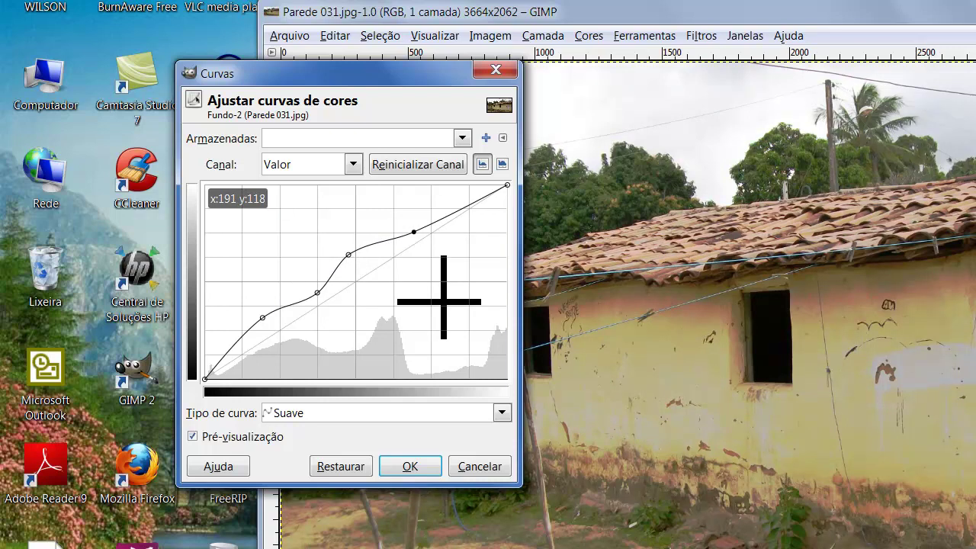
left_click(479, 466)
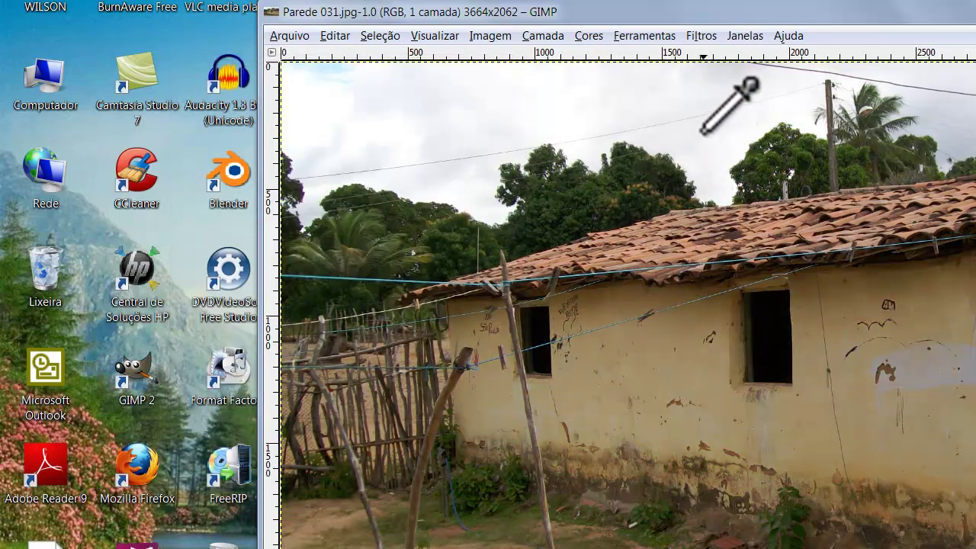
Step: Reopen Cores > Curvas and switch the channel to Vermelho (Red)
left_click(587, 36)
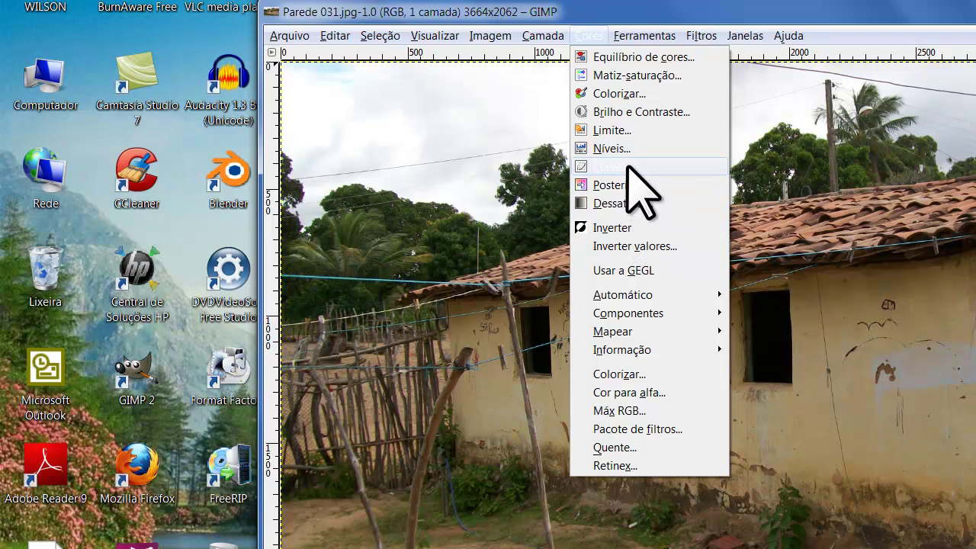
left_click(626, 167)
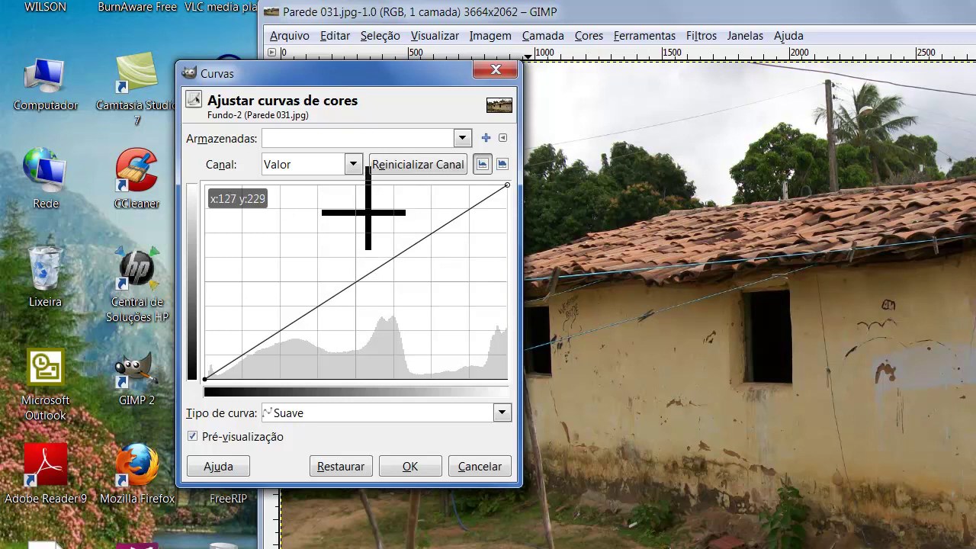
left_click(351, 163)
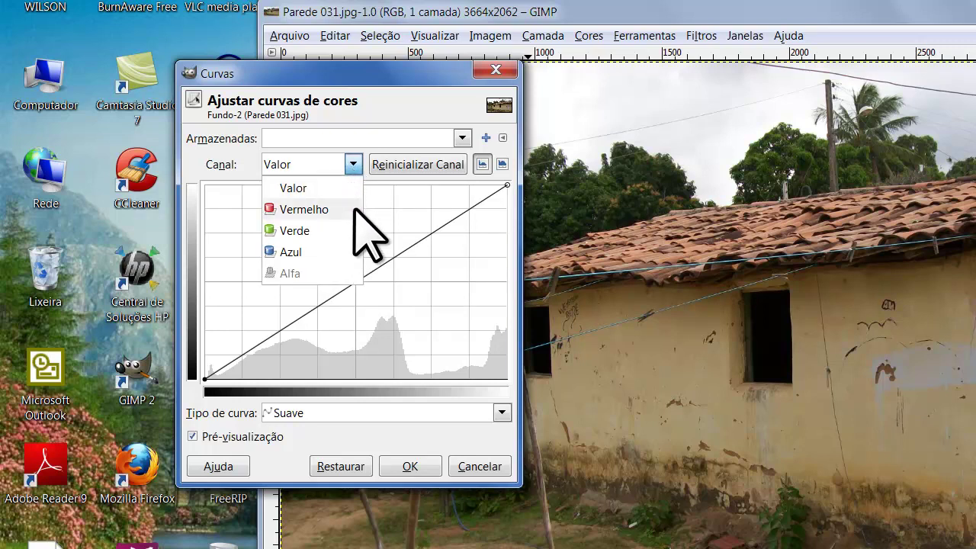
left_click(313, 208)
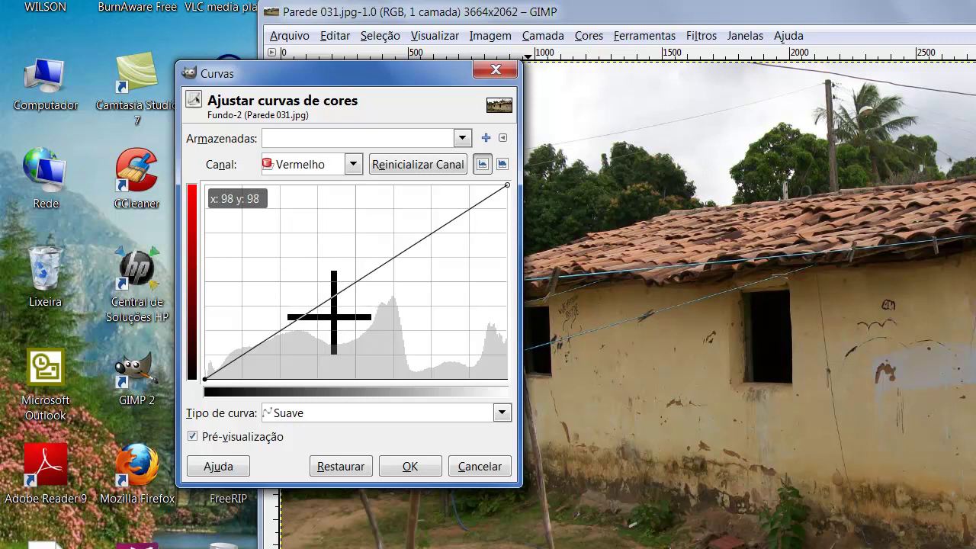
Step: Bow the red curve up-left to redden the house, then cancel the change
left_click_drag(322, 305, 306, 261)
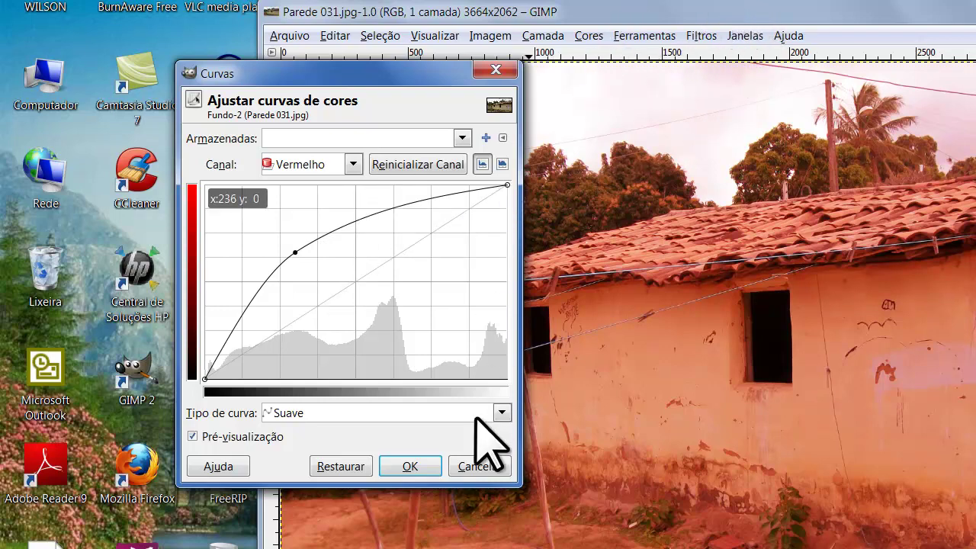
left_click(478, 465)
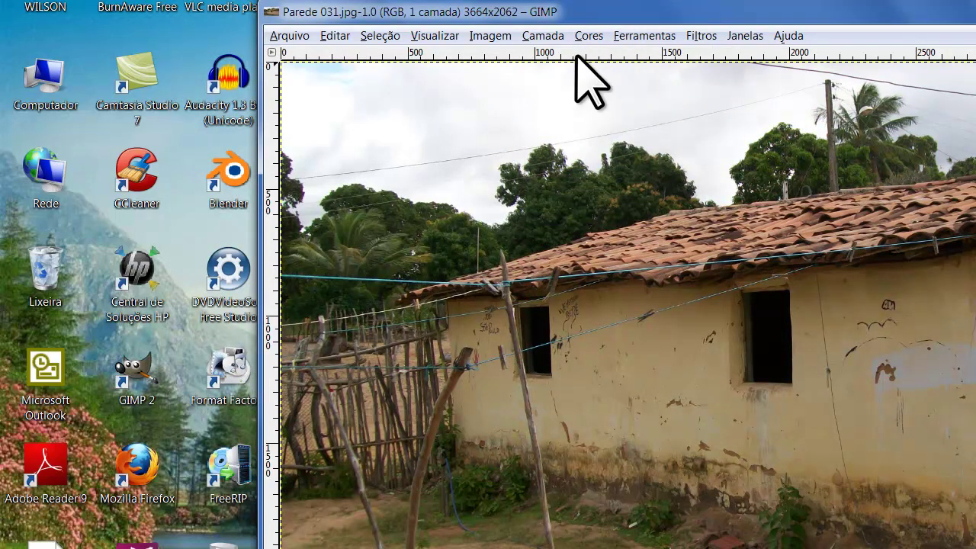
Step: Reopen Curves, pull the Value curve down with three points to darken, then cancel
left_click(587, 35)
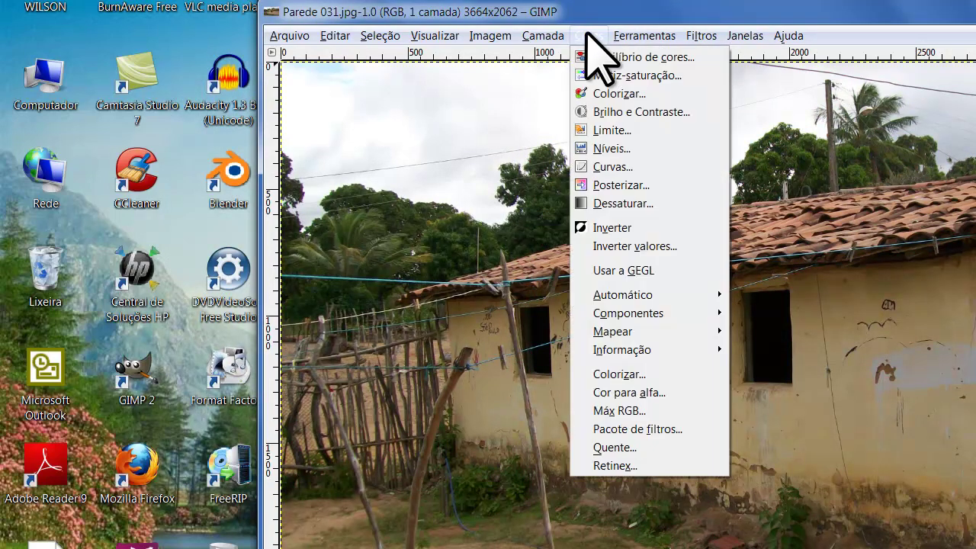
left_click(624, 166)
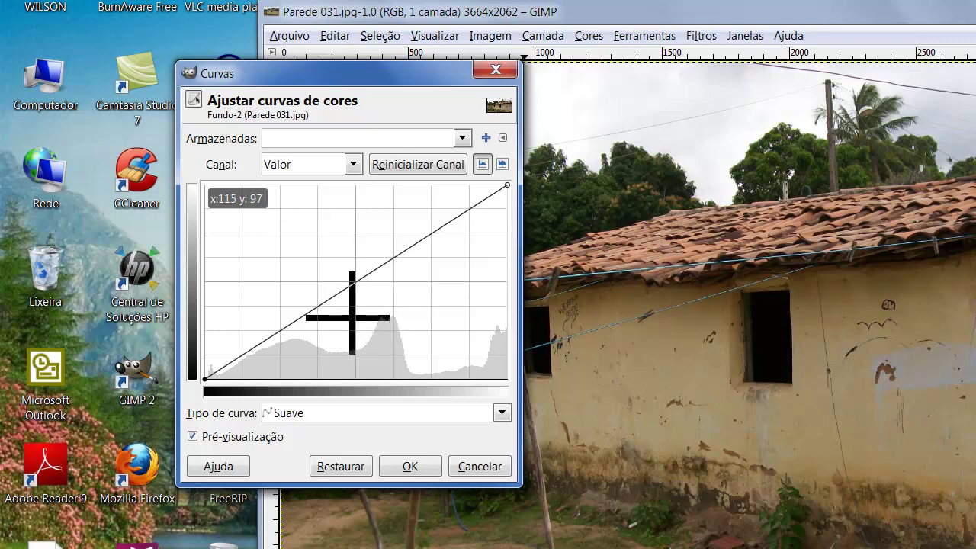
left_click_drag(319, 306, 340, 335)
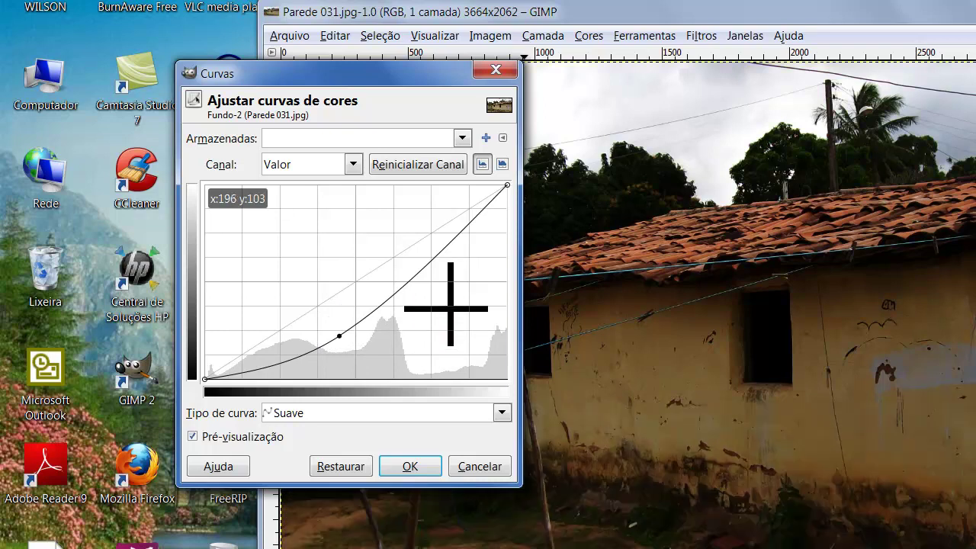
left_click_drag(447, 272, 452, 278)
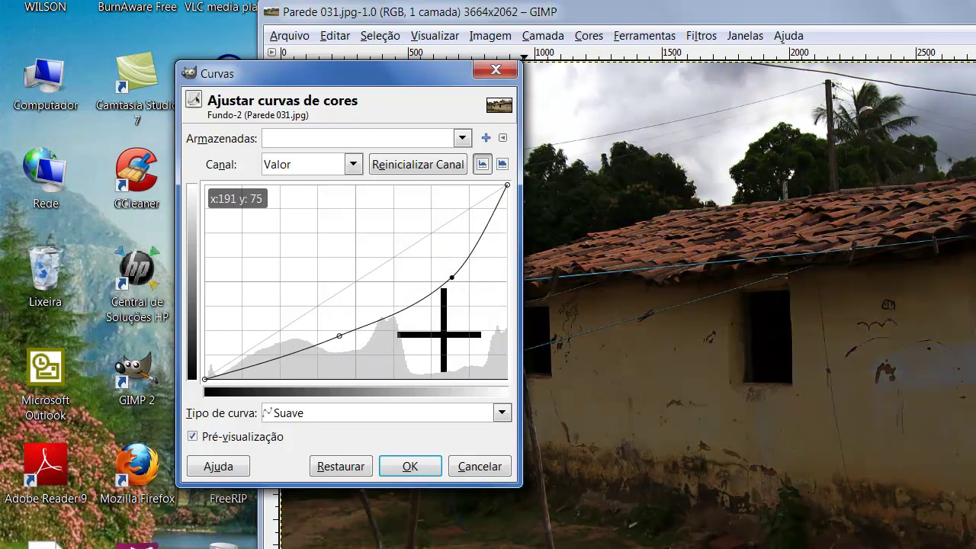
mouse_move(398, 312)
left_mouse_down()
mouse_move(402, 325)
mouse_move(388, 288)
left_mouse_up()
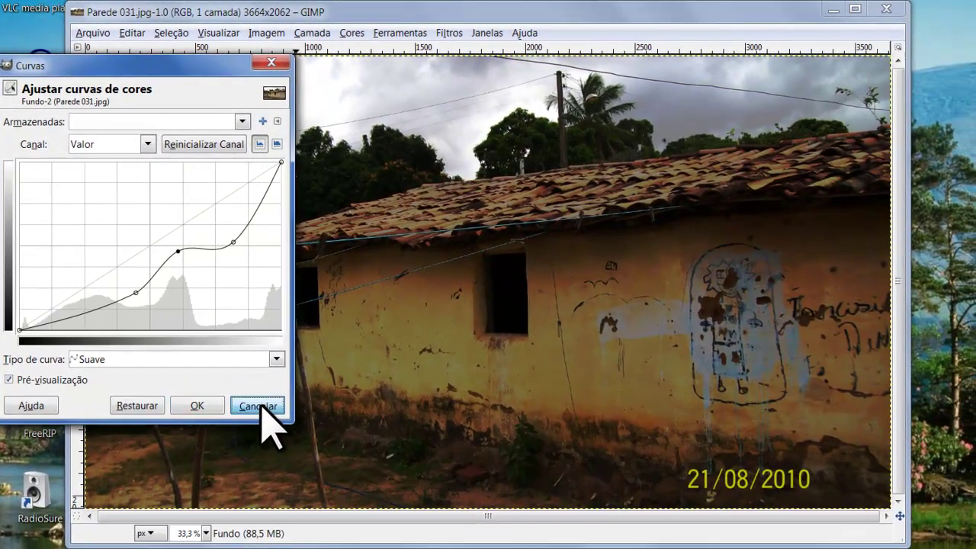
left_click(480, 466)
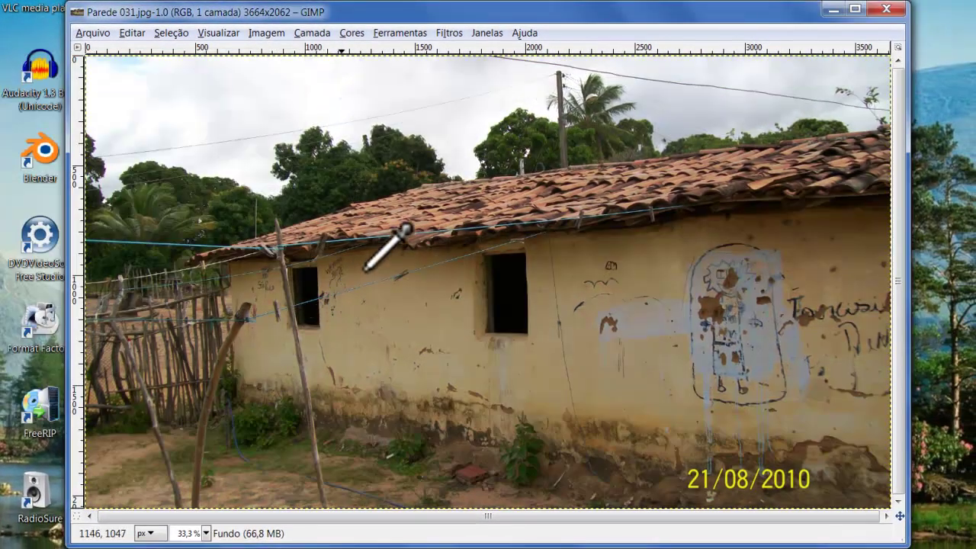
Step: Reopen Cores > Curvas and set the curve type to Mão livre (freehand)
left_click(351, 34)
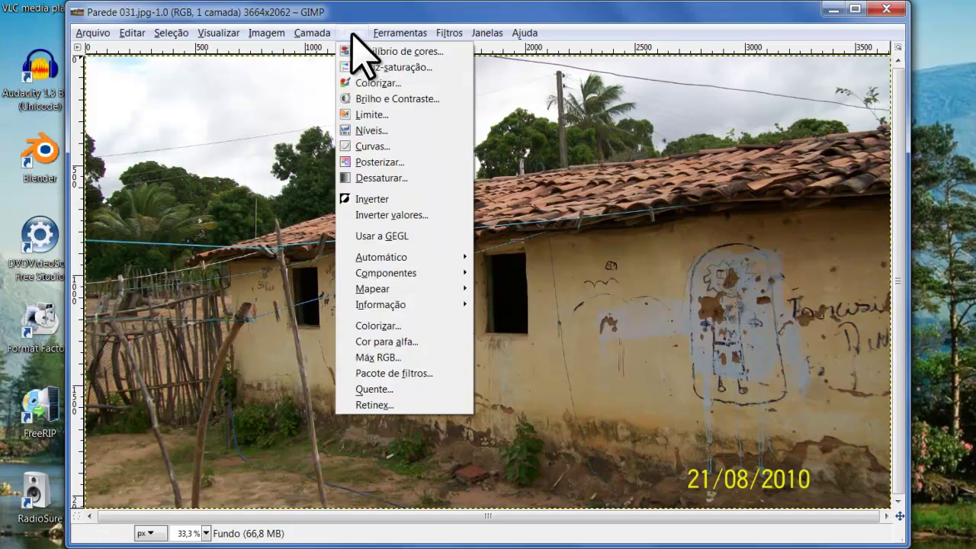
left_click(387, 146)
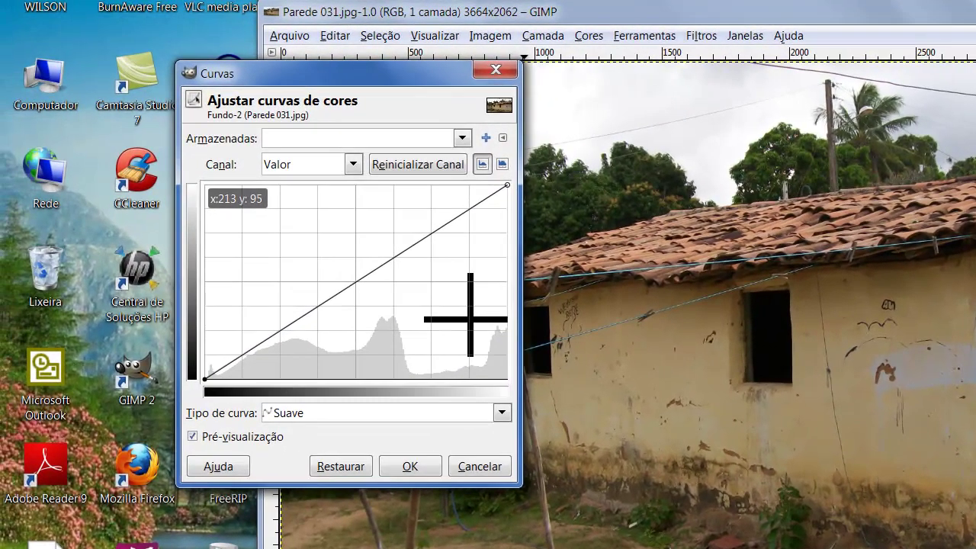
left_click(502, 412)
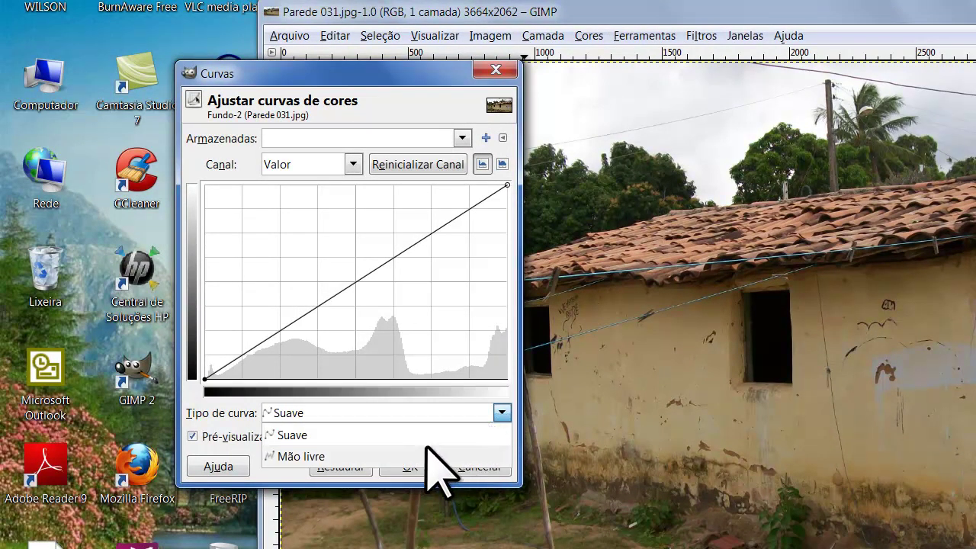
left_click(303, 456)
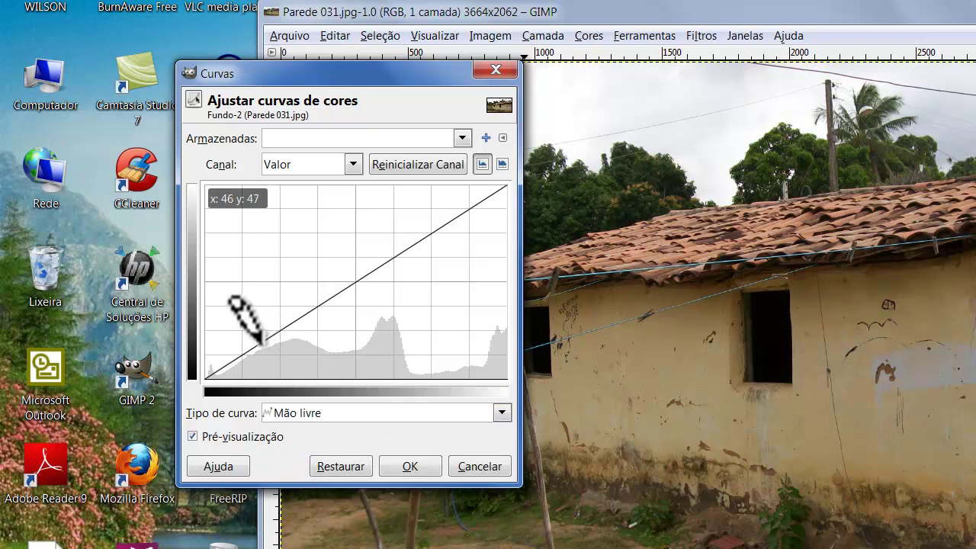
Step: Sketch jagged freehand rises, spikes and dips across the curve graph
mouse_move(261, 343)
left_mouse_down()
mouse_move(373, 264)
mouse_move(238, 256)
left_mouse_up()
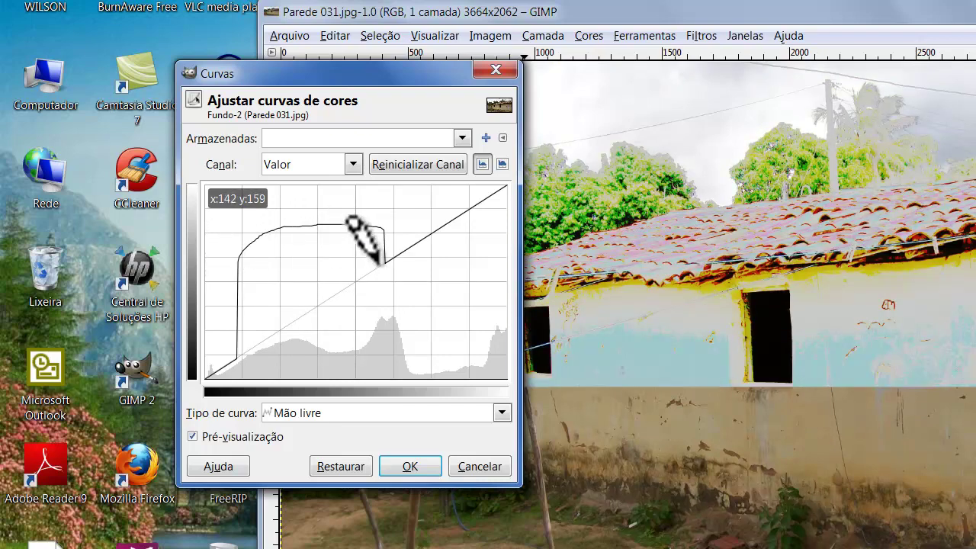
left_click_drag(373, 261, 400, 226)
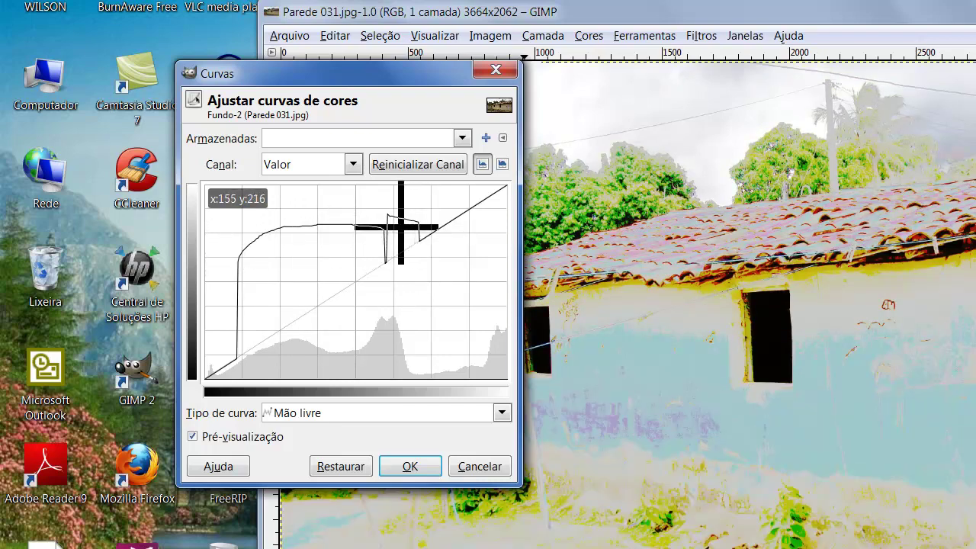
left_click(245, 262)
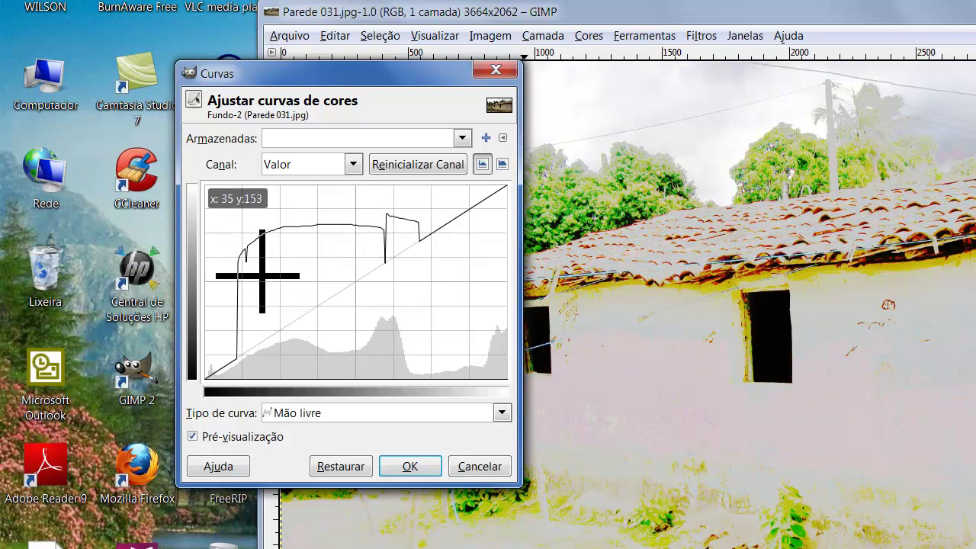
mouse_move(302, 290)
left_mouse_down()
mouse_move(246, 290)
mouse_move(223, 366)
left_mouse_up()
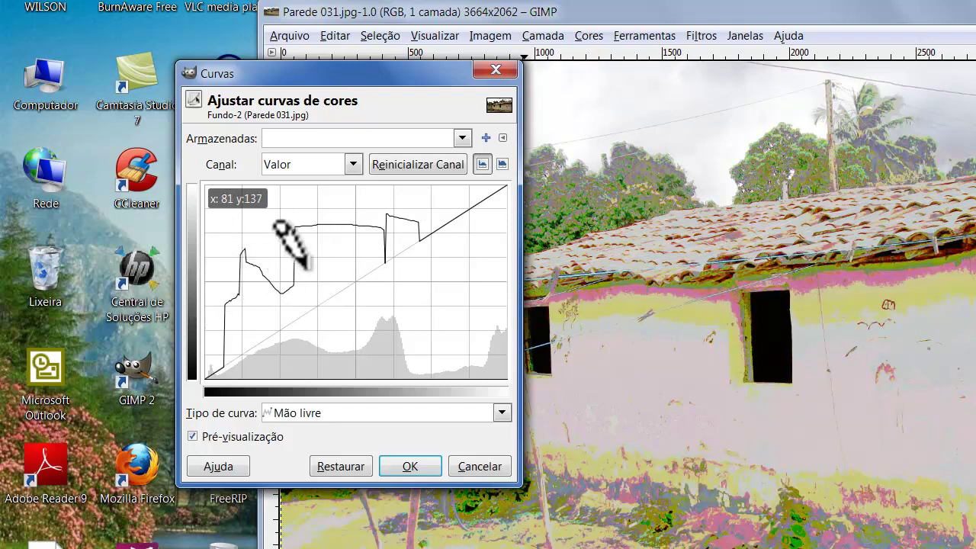
left_click_drag(299, 251, 333, 272)
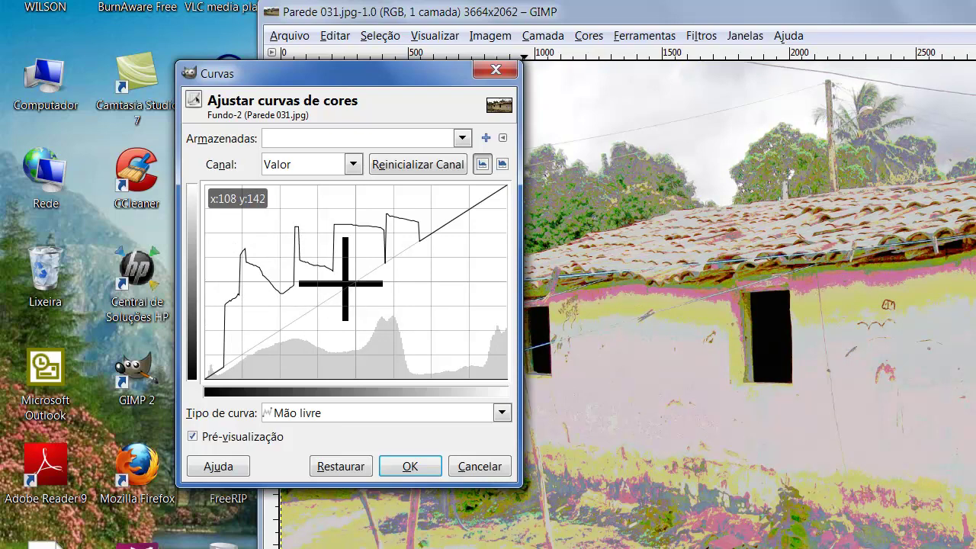
mouse_move(302, 237)
left_mouse_down()
mouse_move(329, 285)
mouse_move(305, 290)
mouse_move(311, 296)
left_mouse_up()
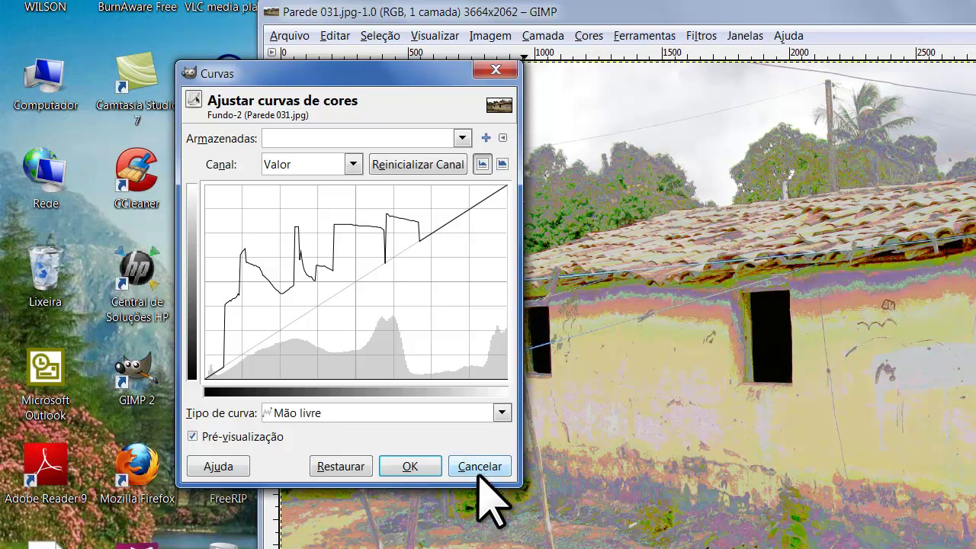
Step: Cancel the freehand curve and reopen Cores > Curvas with a fresh straight curve
left_click(476, 465)
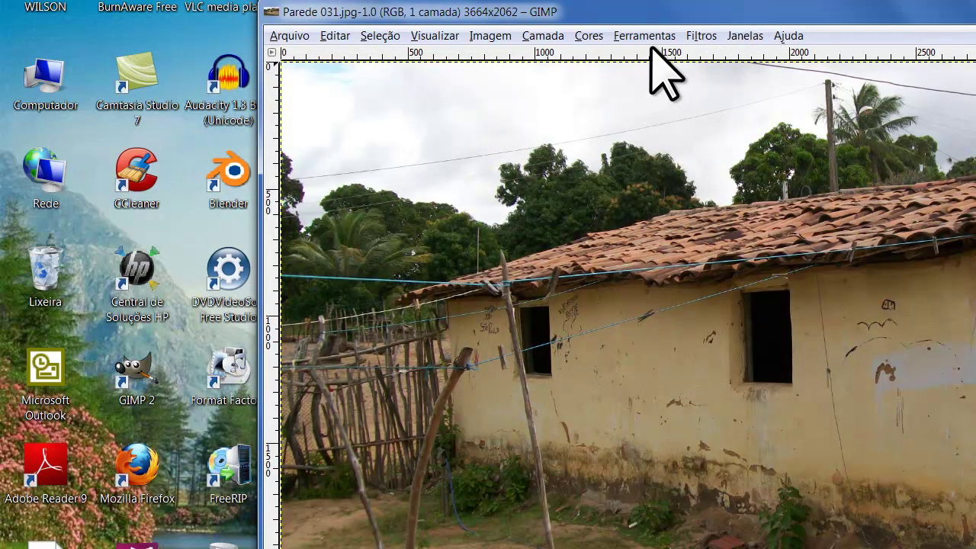
left_click(589, 35)
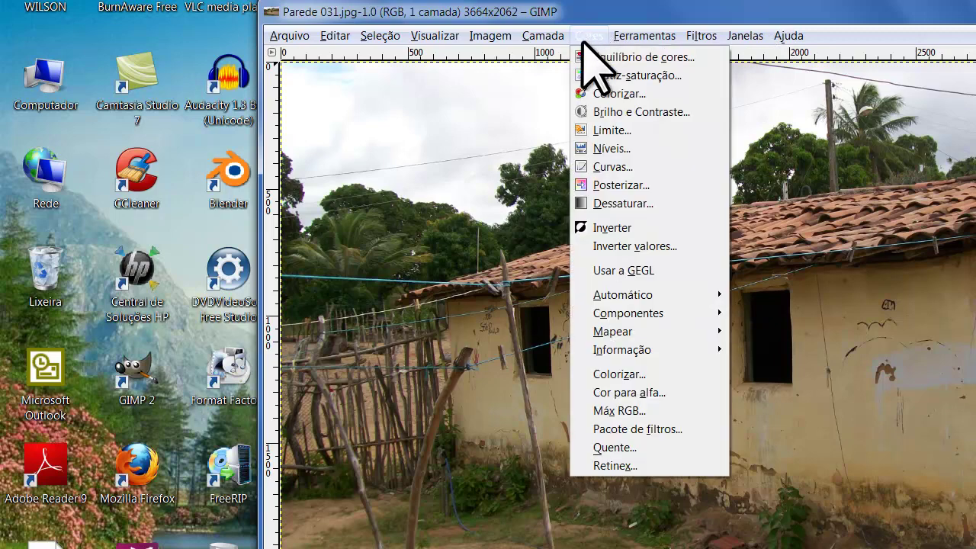
left_click(613, 166)
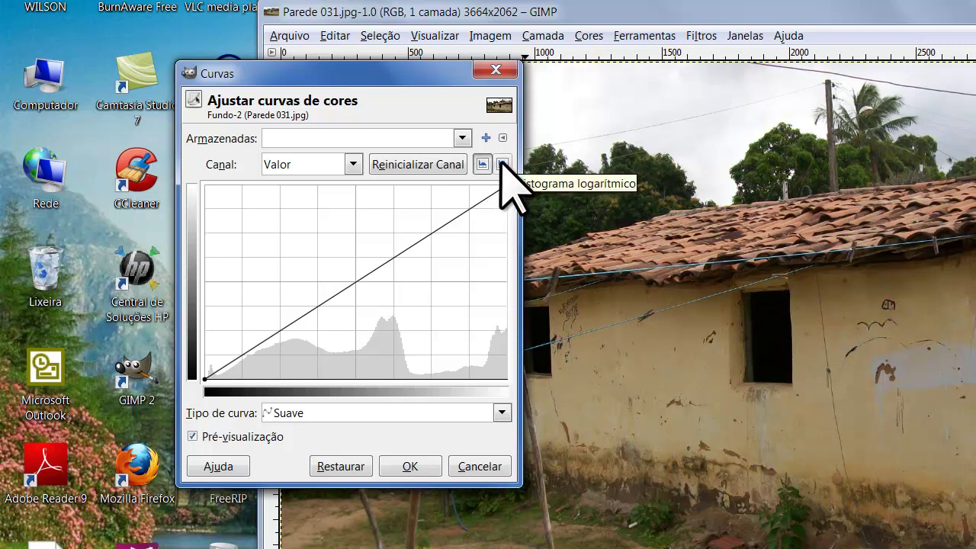
Step: Switch to the logarithmic histogram and drag one point up-left to strongly brighten the photo
left_click(502, 166)
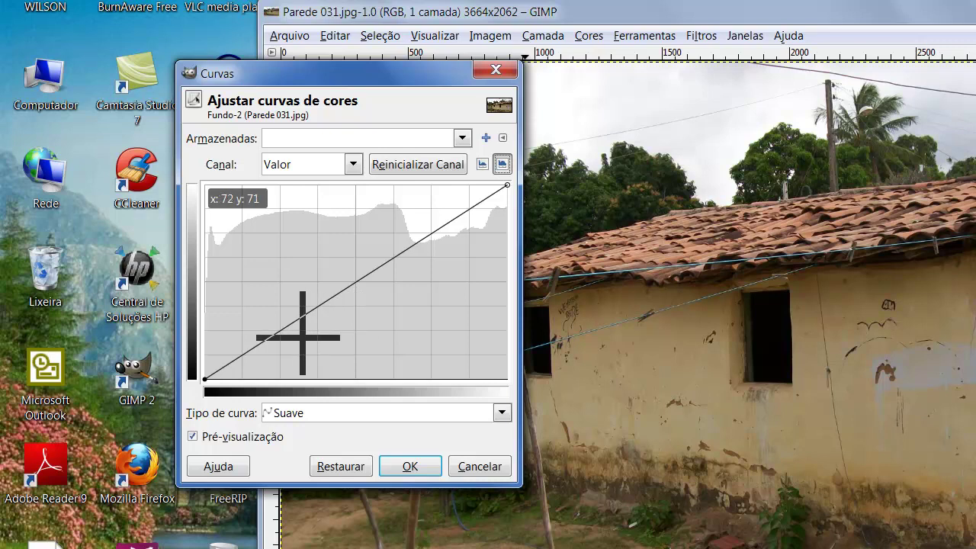
mouse_move(289, 325)
left_mouse_down()
mouse_move(257, 278)
mouse_move(294, 262)
mouse_move(280, 256)
left_mouse_up()
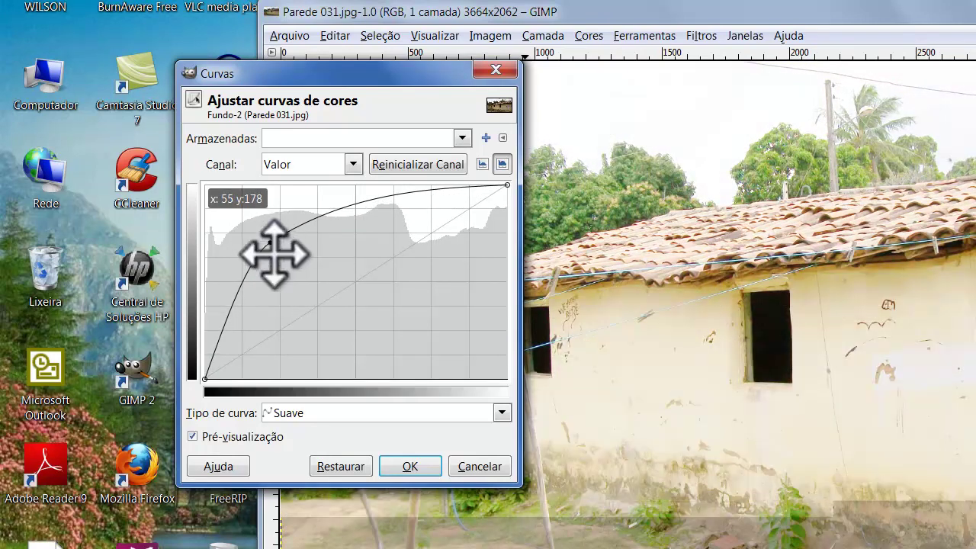